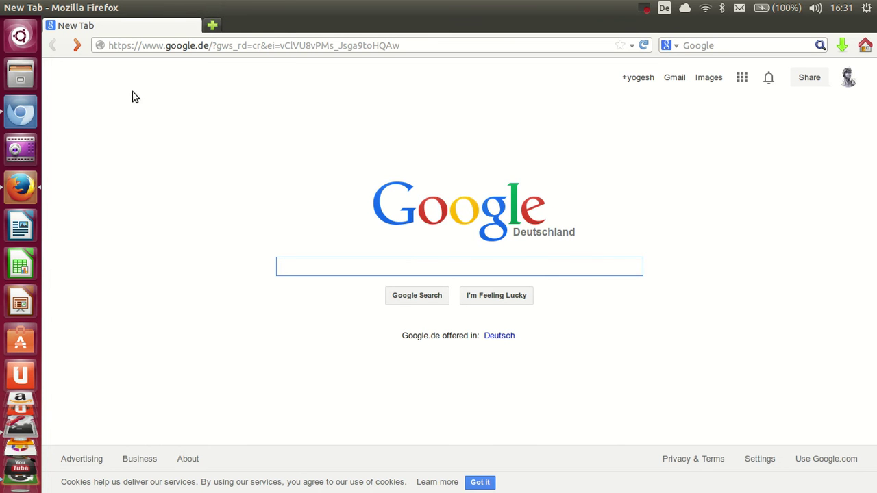
# Return to the 'vmware player' Google results and open the VMware Player Plus product page.
pyautogui.click(77, 45)
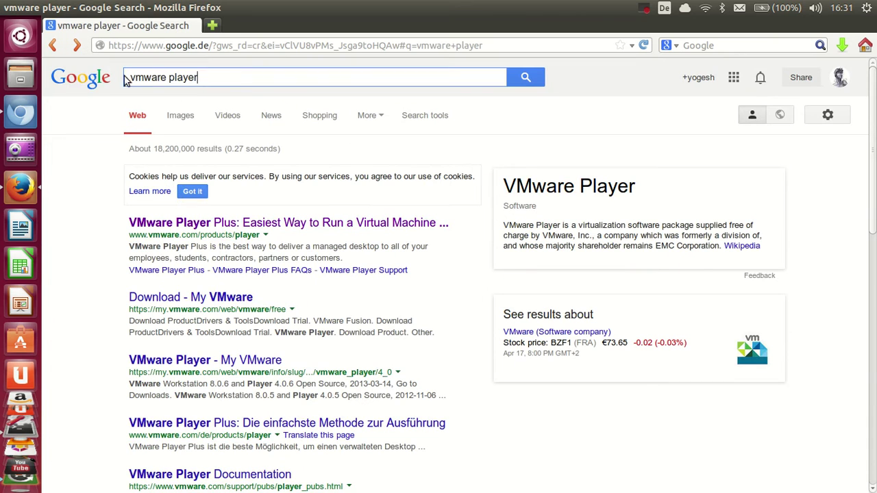
pyautogui.tripleClick(138, 85)
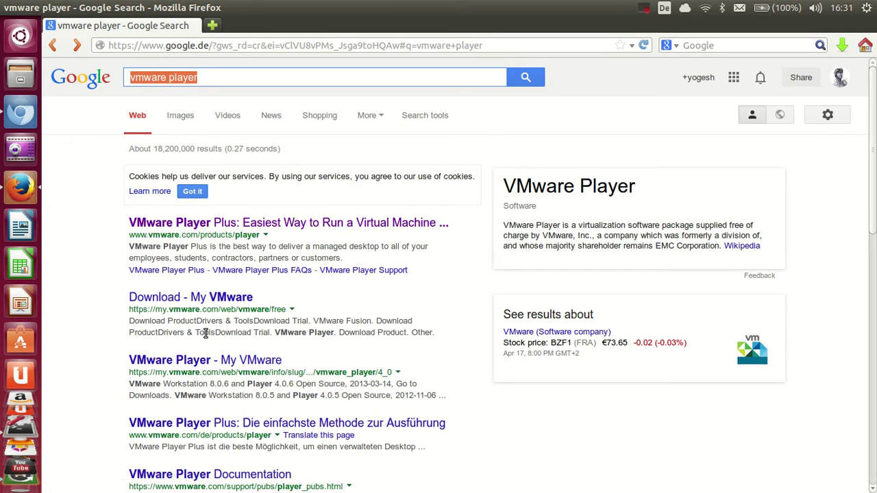
pyautogui.click(190, 227)
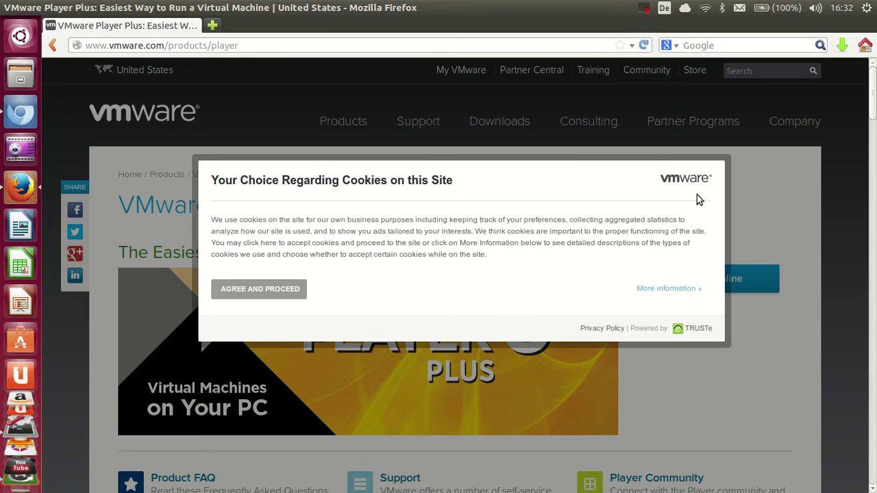
# Accept the cookie notice, open All Downloads, and scroll down to the VMware Player entry.
pyautogui.click(271, 288)
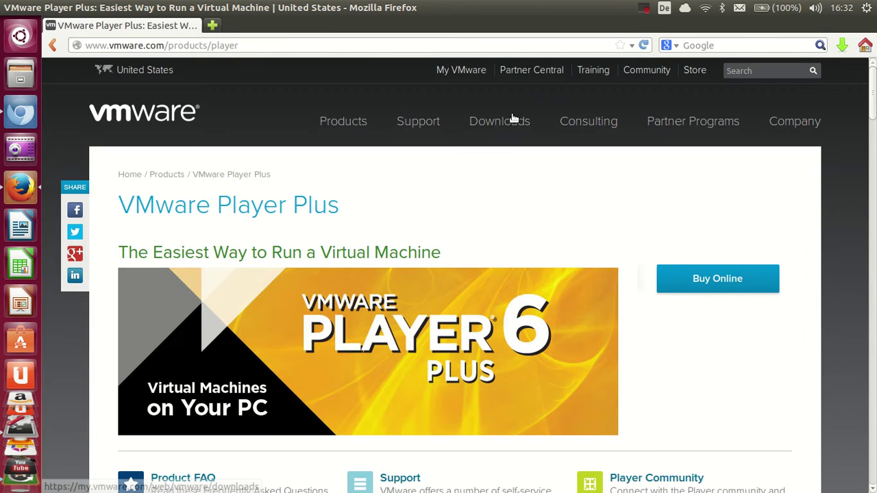
pyautogui.moveTo(503, 123)
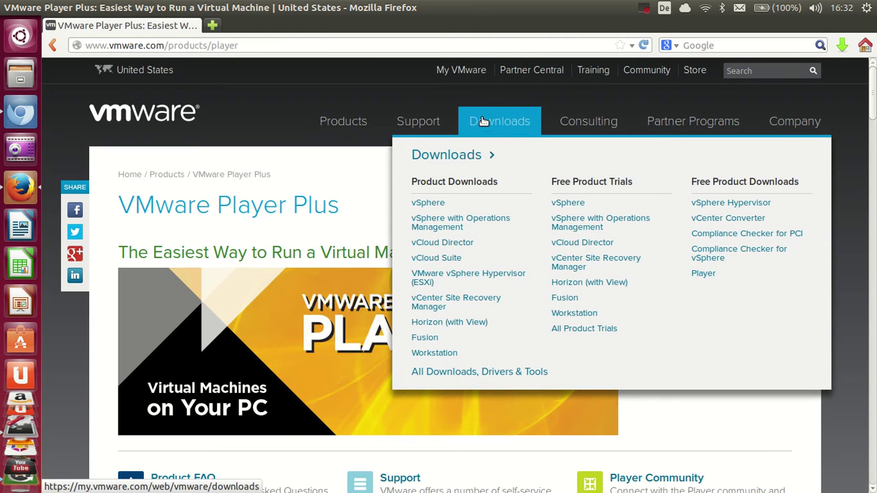
pyautogui.click(487, 122)
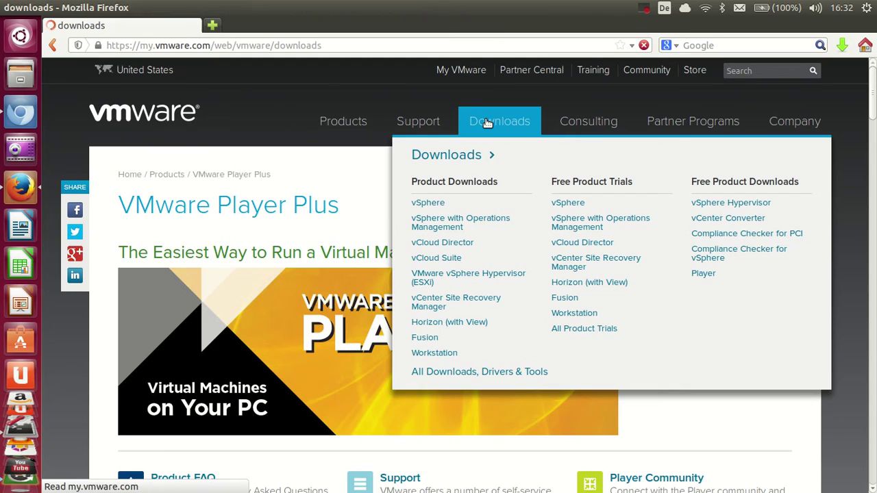
pyautogui.scroll(-9, 420, 254)
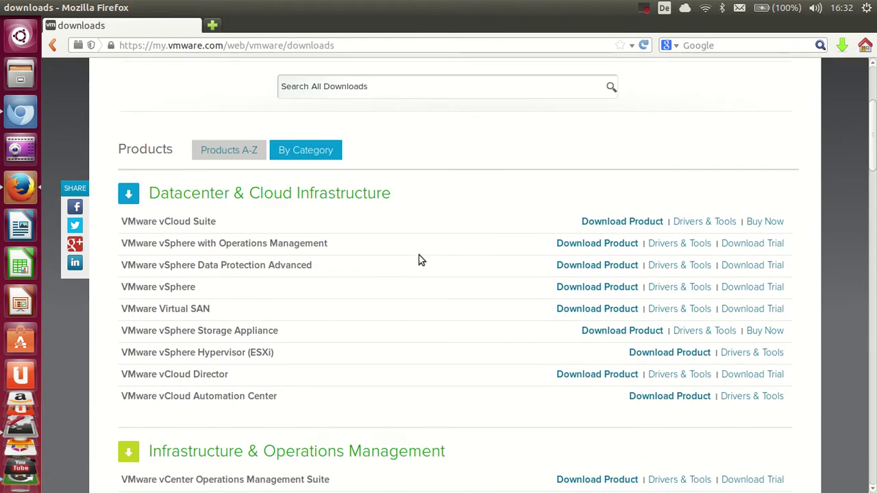
pyautogui.scroll(-15, 311, 274)
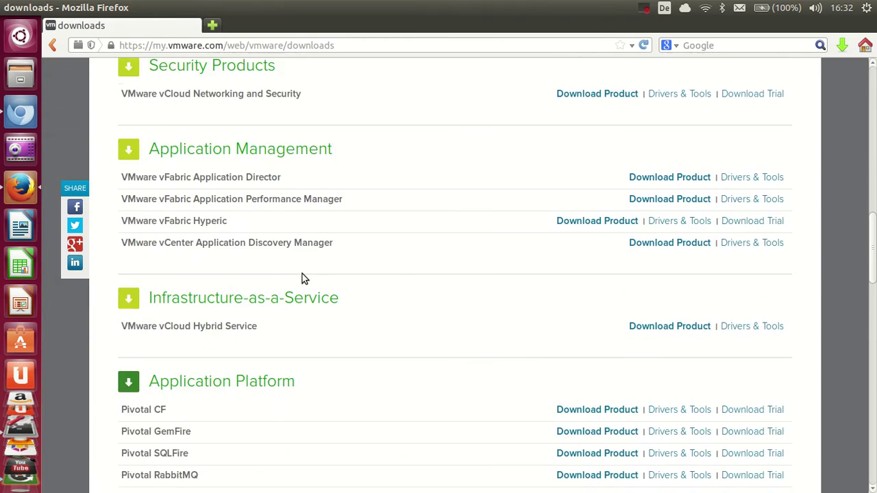
pyautogui.scroll(-4, 305, 279)
pyautogui.scroll(-5, 302, 273)
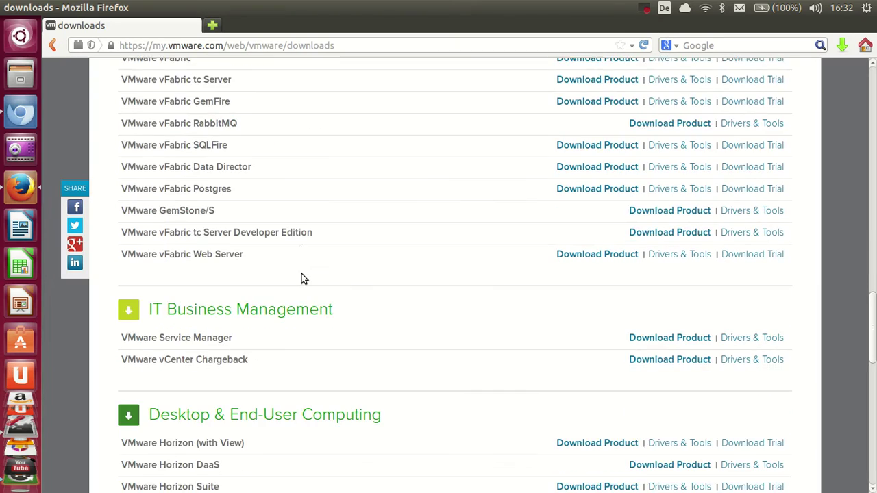
pyautogui.scroll(11, 301, 273)
pyautogui.scroll(10, 302, 274)
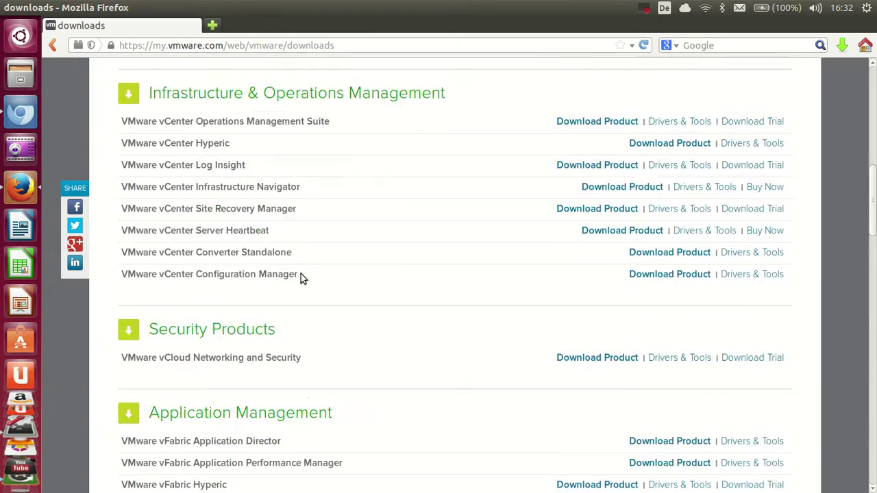
pyautogui.scroll(-13, 308, 260)
pyautogui.scroll(-20, 314, 251)
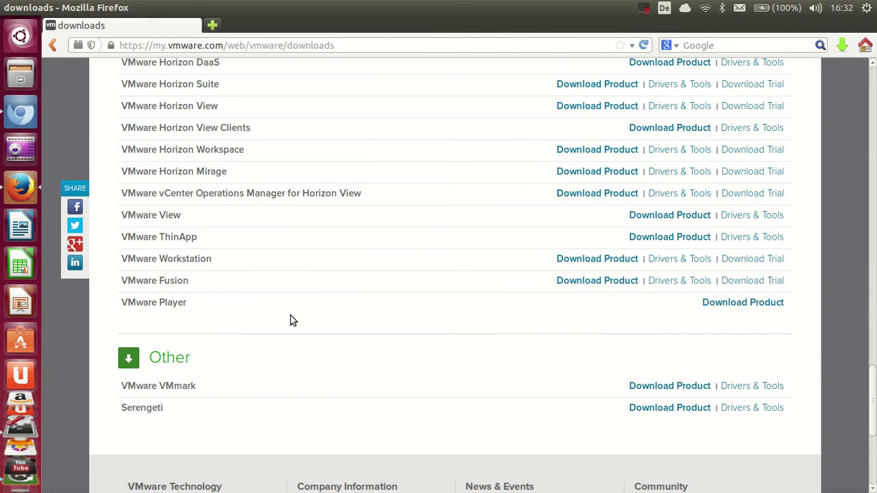
# Open VMware Player's Download Product page offering Windows and Linux 32/64-bit 6.0.2 installers.
pyautogui.click(729, 306)
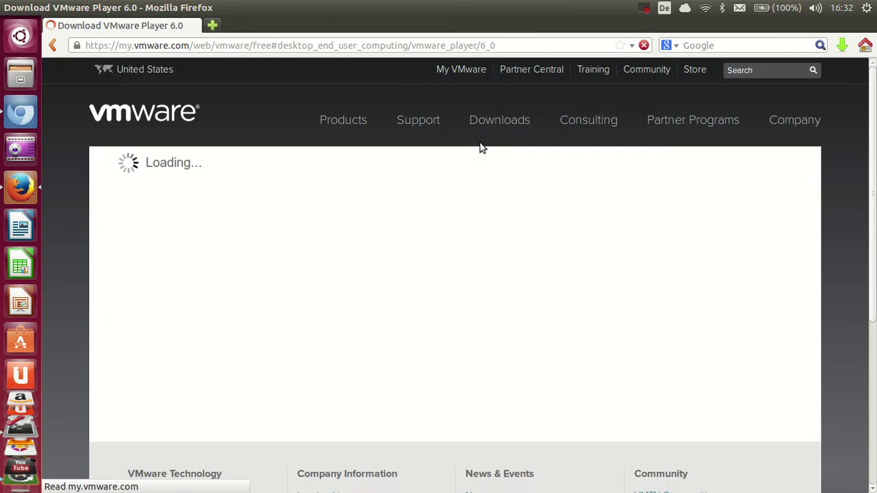
pyautogui.scroll(-2, 346, 214)
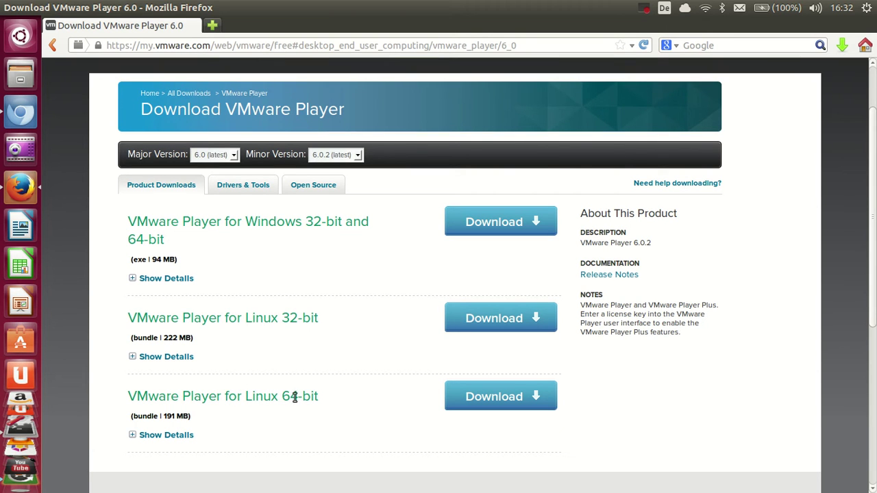
pyautogui.click(651, 8)
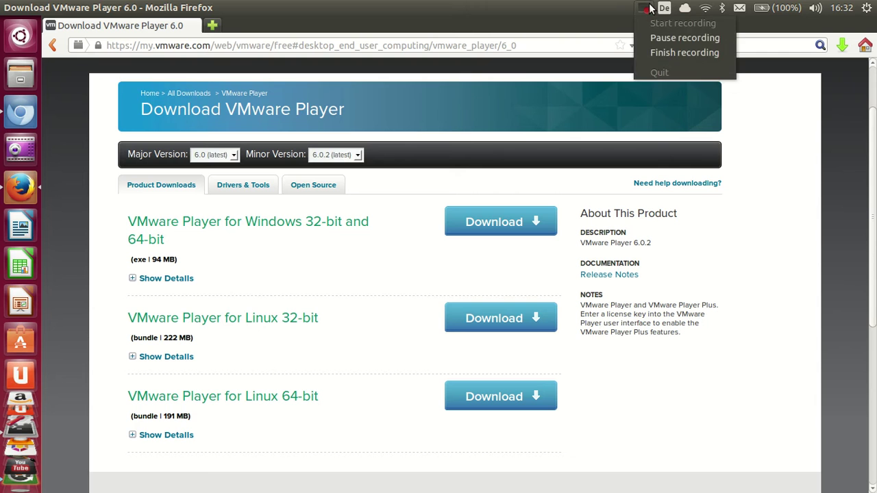
pyautogui.click(668, 37)
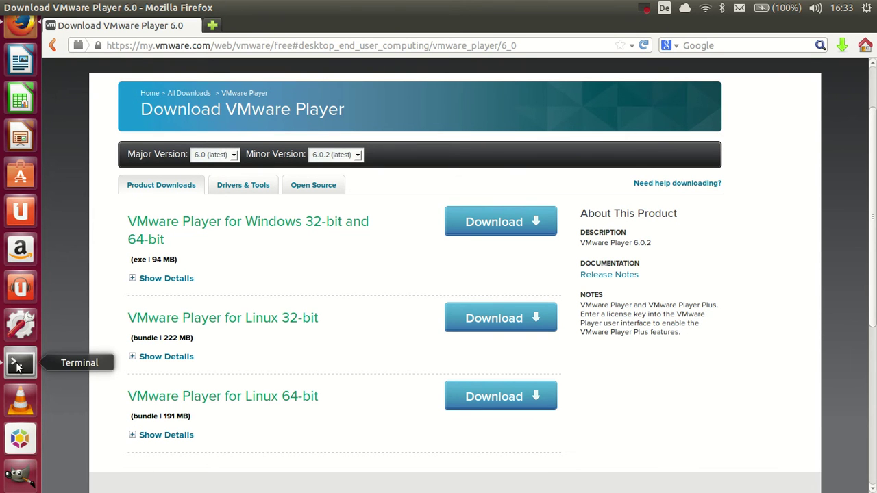
# Open a terminal and run 'sudo apt-get install build-essential' up to its confirmation prompt.
pyautogui.click(18, 367)
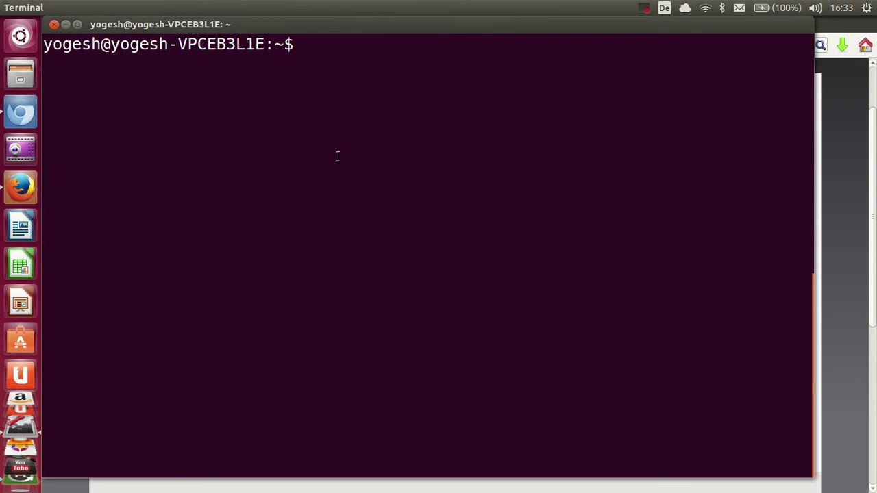
pyautogui.write('sudo apt-get install build-essential')
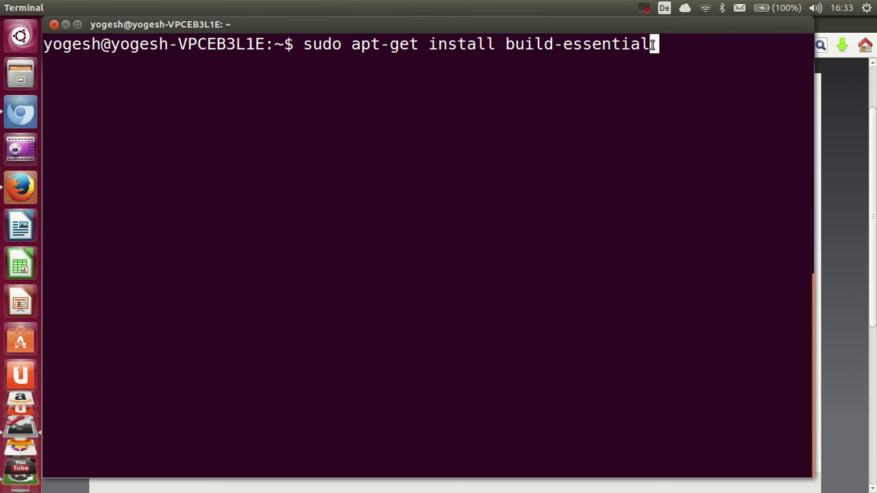
pyautogui.moveTo(655, 43); pyautogui.dragTo(509, 44)
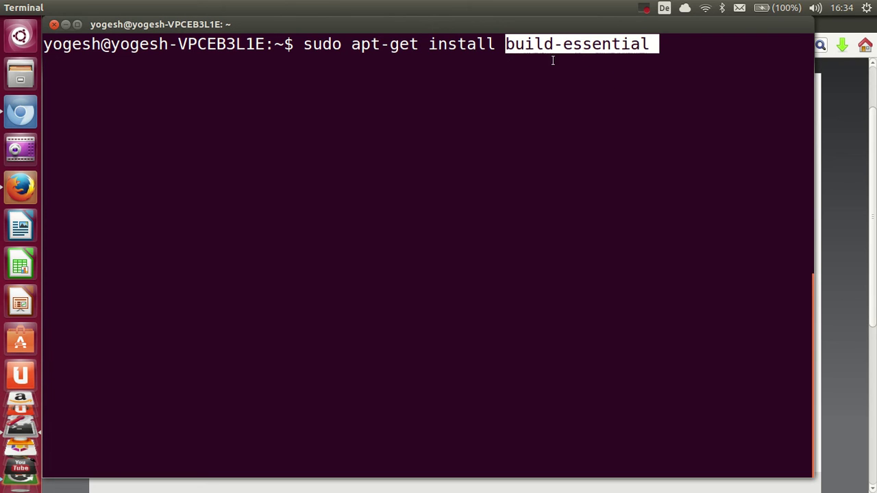
pyautogui.click(579, 92)
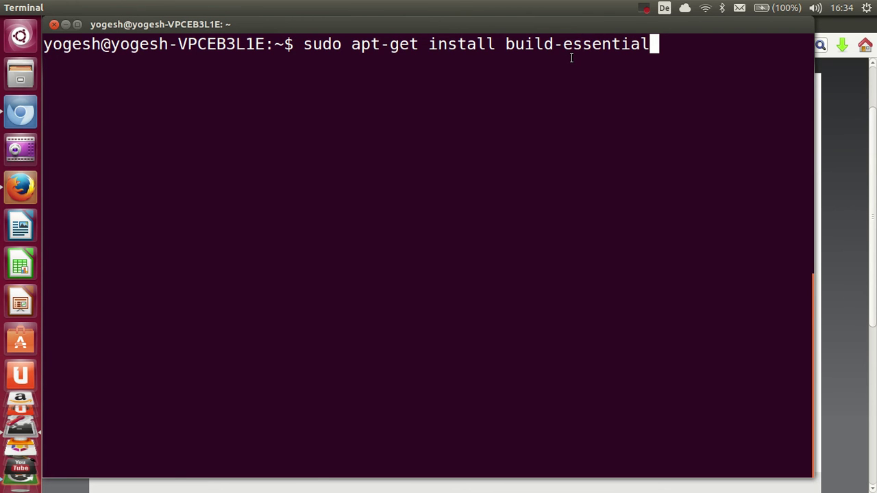
pyautogui.press('Return')
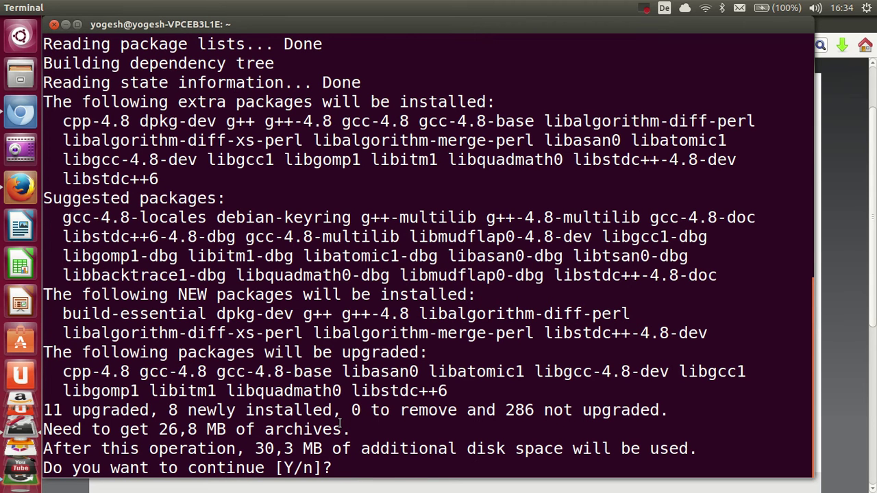
# Answer y to install the build-essential packages and open the Home folder in Files.
pyautogui.write('y')
pyautogui.press('Return')
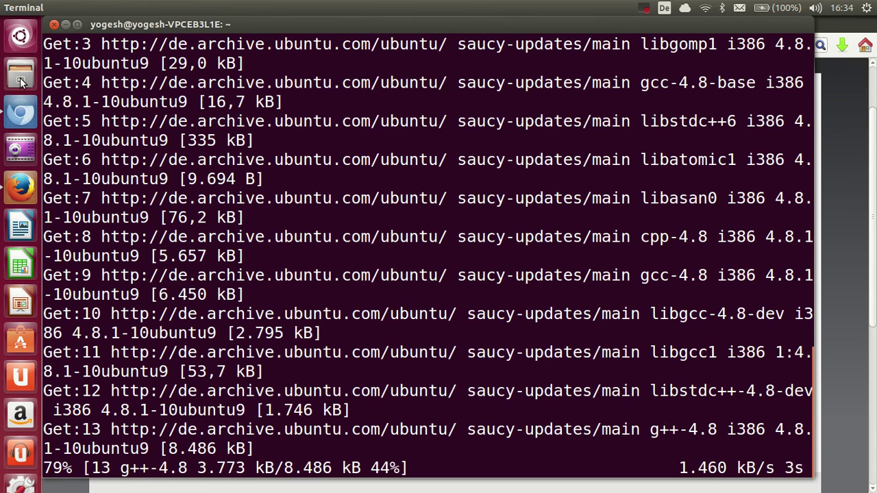
pyautogui.press('super+e')
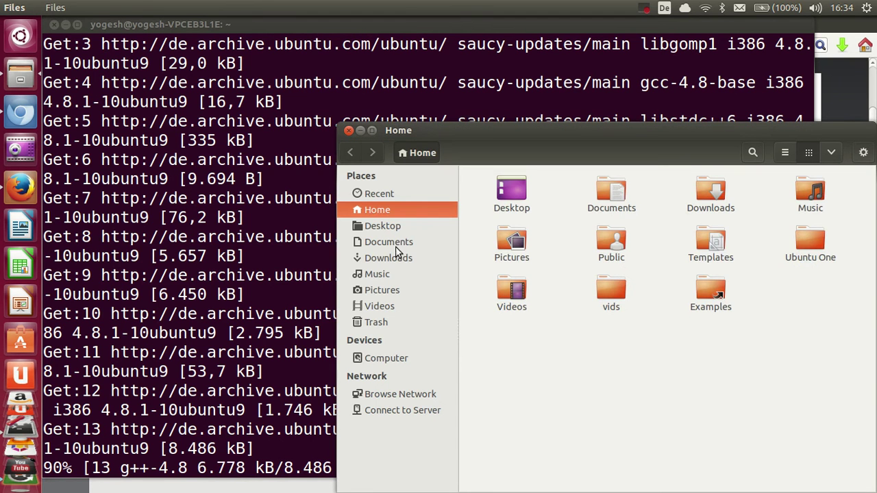
# Find VMware-Player-6.0.2-1744117.i386.bundle in Downloads, then bring the finished terminal forward.
pyautogui.click(396, 258)
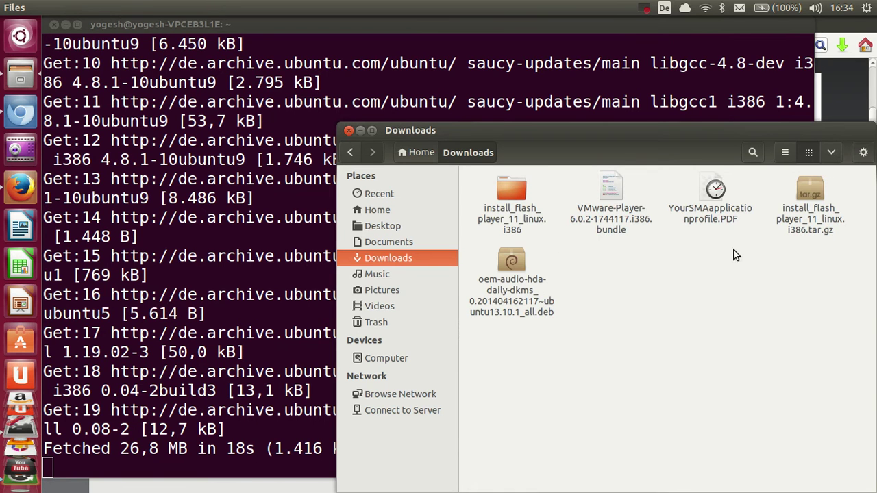
pyautogui.click(615, 234)
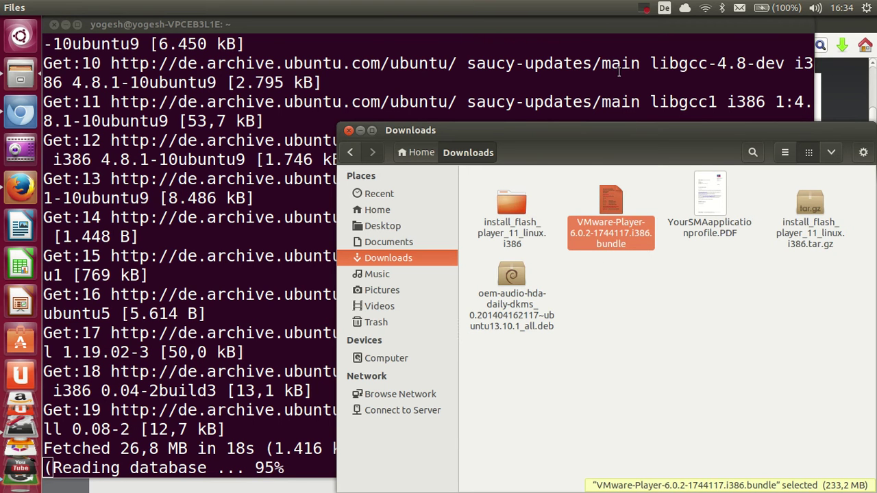
pyautogui.click(644, 8)
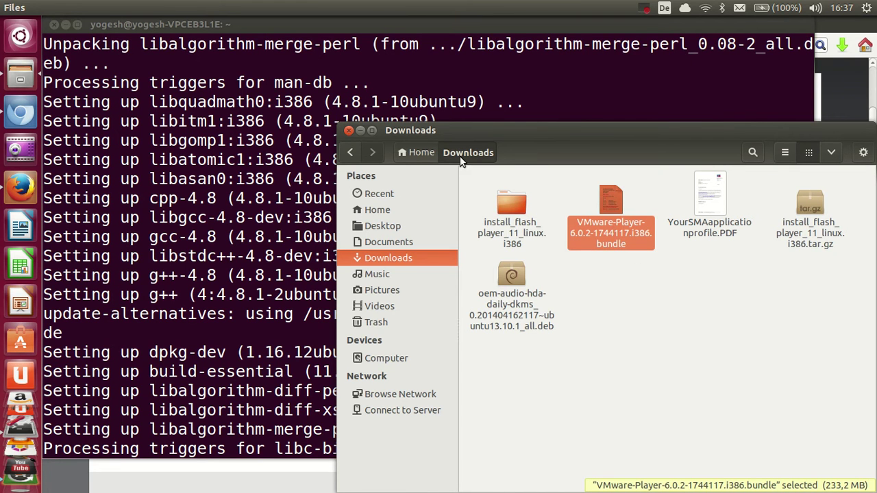
pyautogui.click(251, 235)
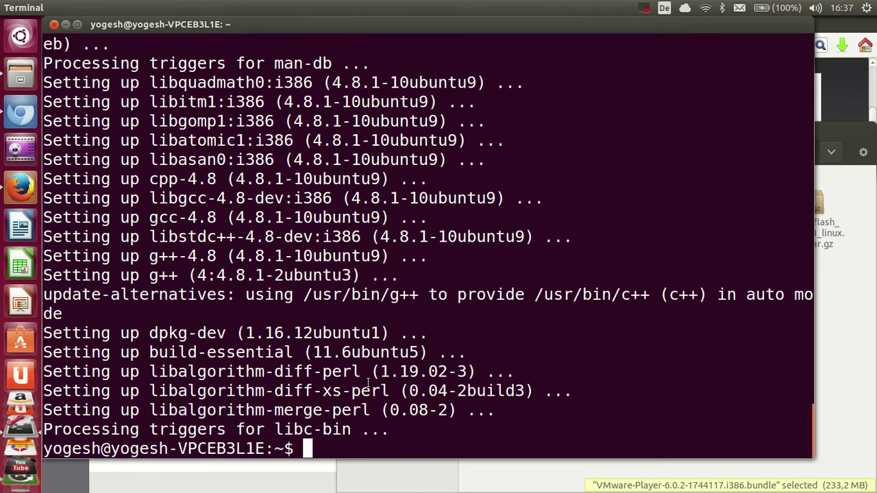
# Clear the terminal screen and check the bundle name in the Downloads window.
pyautogui.write('c')
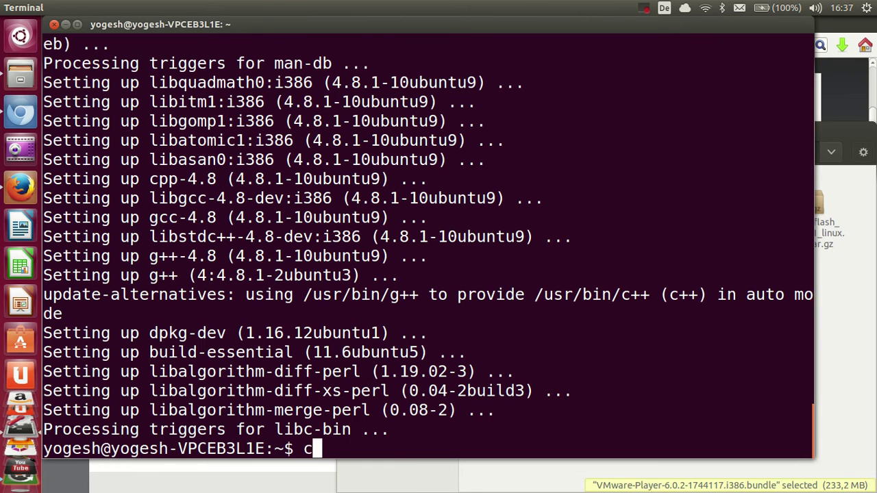
pyautogui.write('lear')
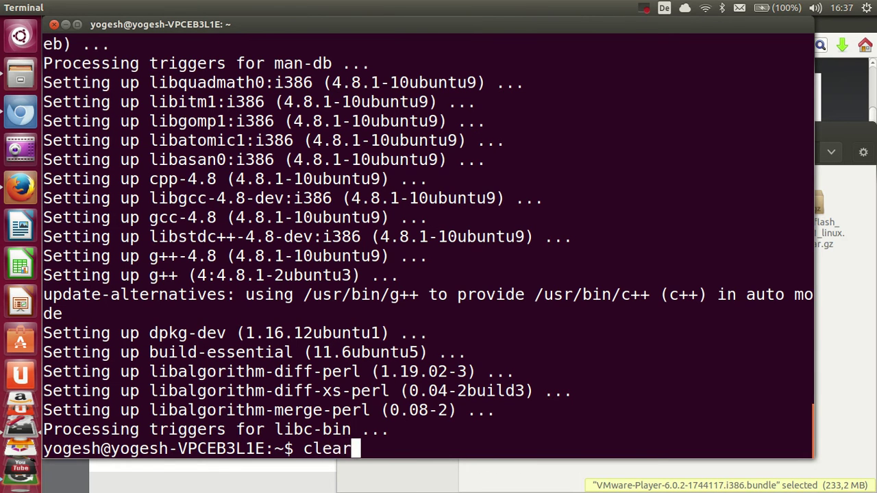
pyautogui.press('Return')
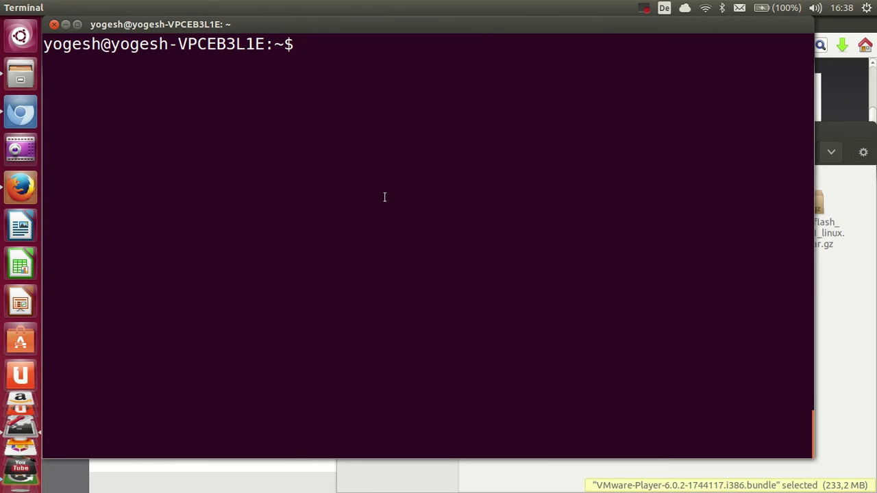
pyautogui.click(838, 303)
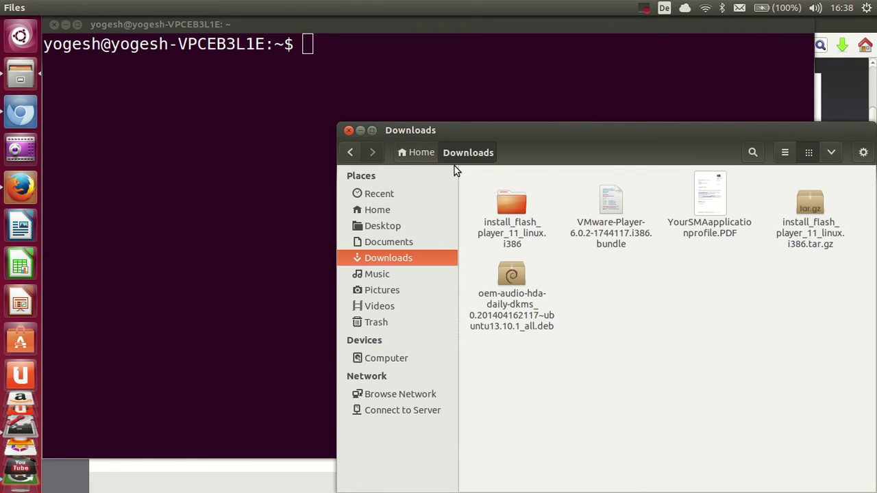
pyautogui.click(469, 97)
# Paste 'sudo bash ~/Downloads/VMware-Player*' and verify its path against the Downloads folder.
pyautogui.write('sudo bash ~/Downloads/VMware-Player*')
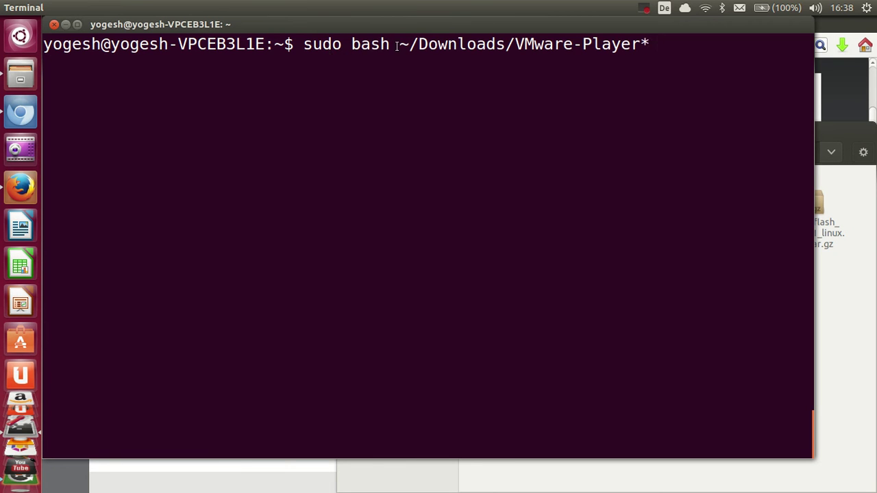
pyautogui.moveTo(400, 45); pyautogui.dragTo(645, 52)
pyautogui.click(637, 54)
pyautogui.moveTo(399, 46); pyautogui.dragTo(510, 46)
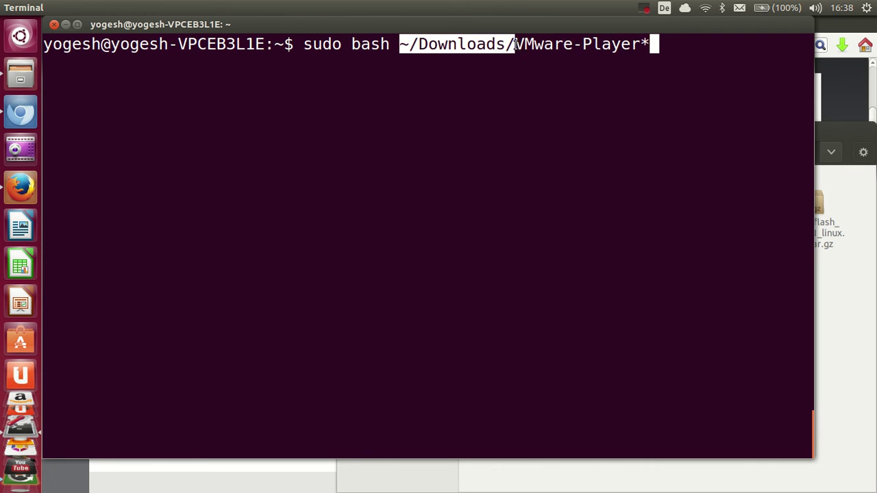
pyautogui.click(516, 44)
pyautogui.moveTo(518, 44); pyautogui.dragTo(636, 45)
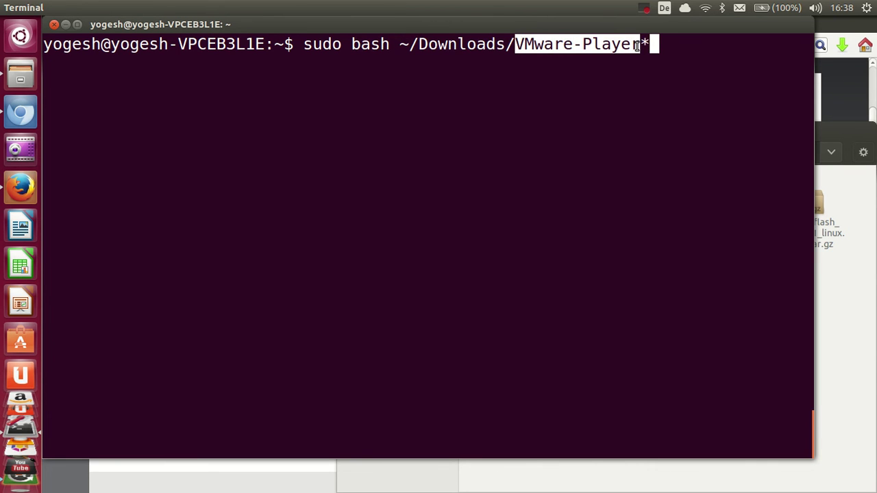
pyautogui.click(642, 45)
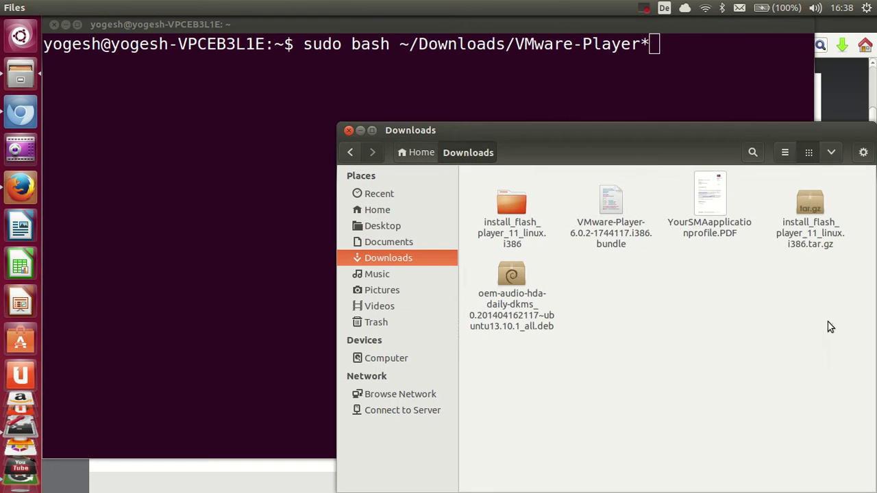
pyautogui.click(832, 327)
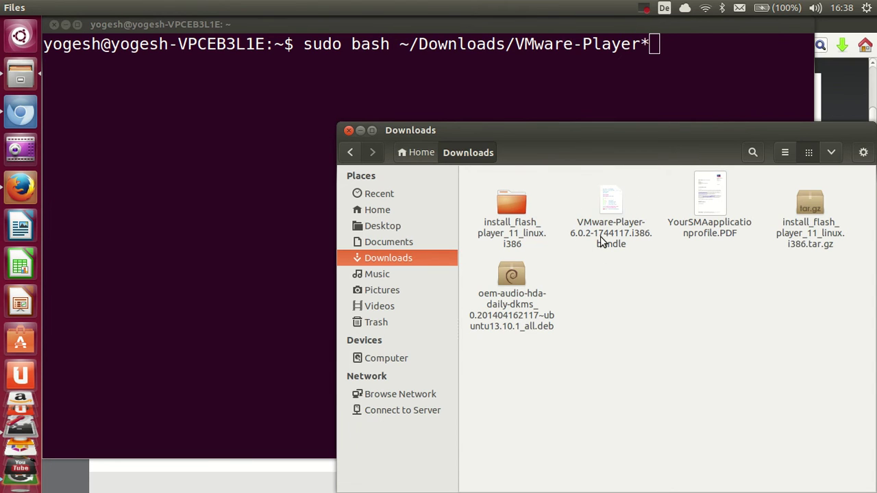
pyautogui.click(681, 69)
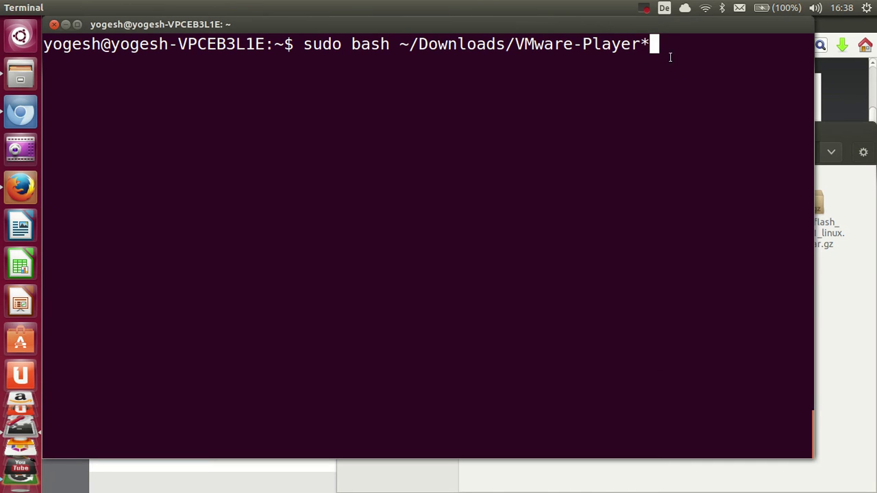
pyautogui.moveTo(657, 44); pyautogui.dragTo(304, 43)
pyautogui.click(600, 112)
# Run the installer command, then accept the VMware Player license agreement and continue.
pyautogui.press('Return')
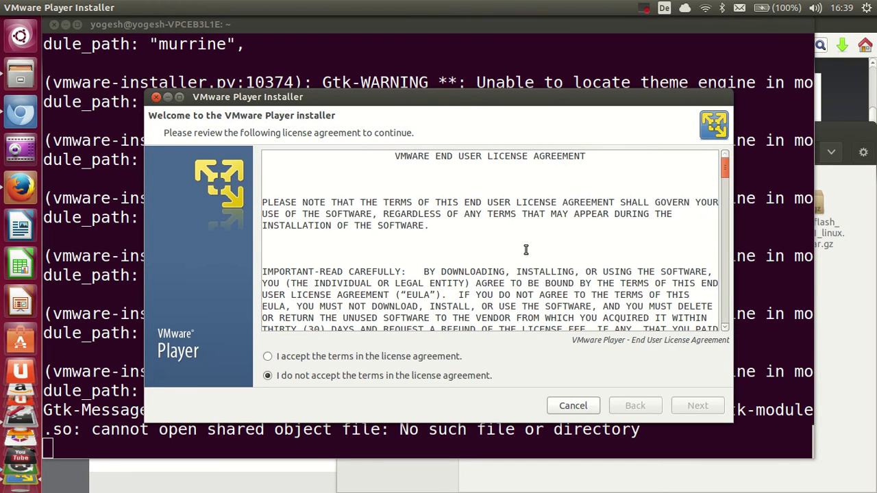
pyautogui.moveTo(413, 100); pyautogui.dragTo(414, 78)
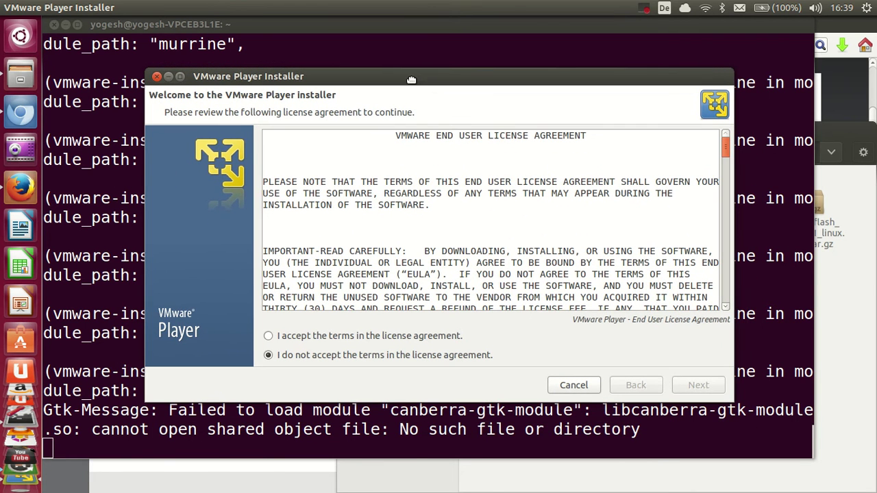
pyautogui.click(270, 338)
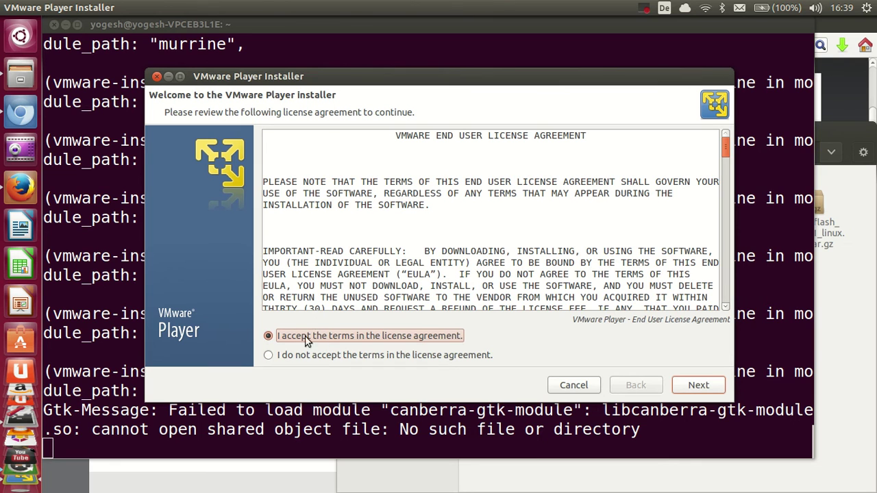
pyautogui.click(690, 387)
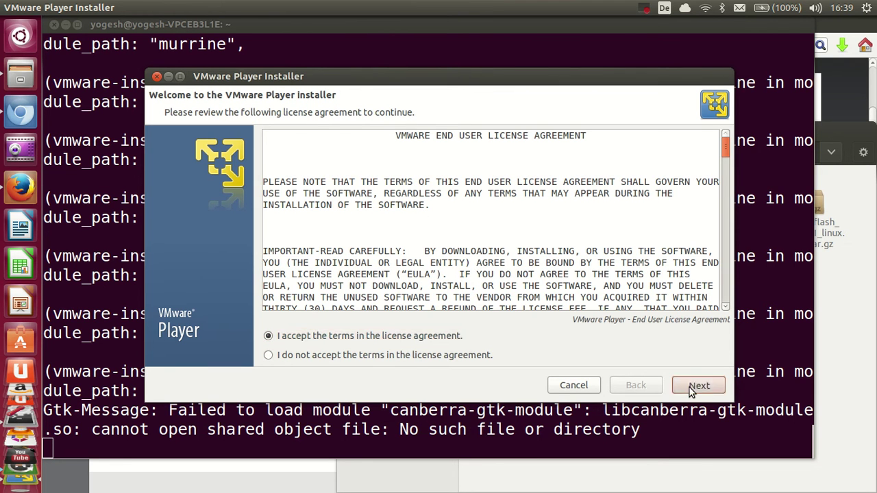
# Accept the OVF Tool license, keeping update checks, usage statistics on and license key empty.
pyautogui.click(270, 338)
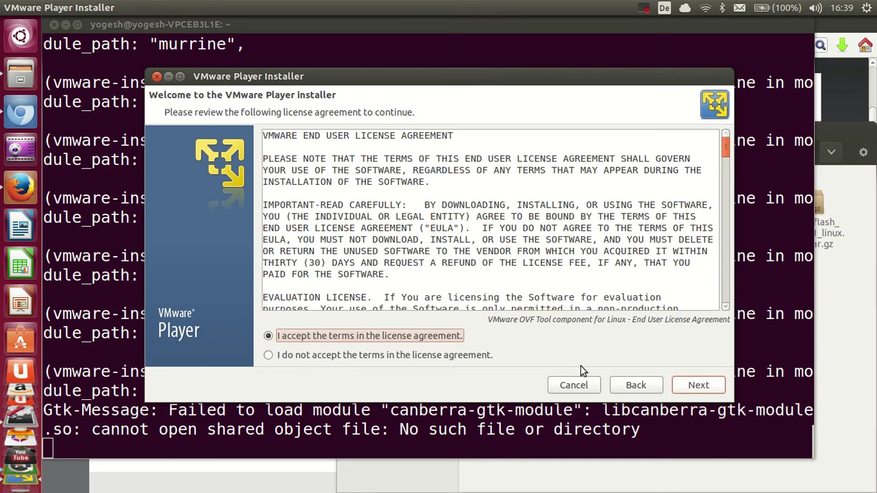
pyautogui.click(689, 387)
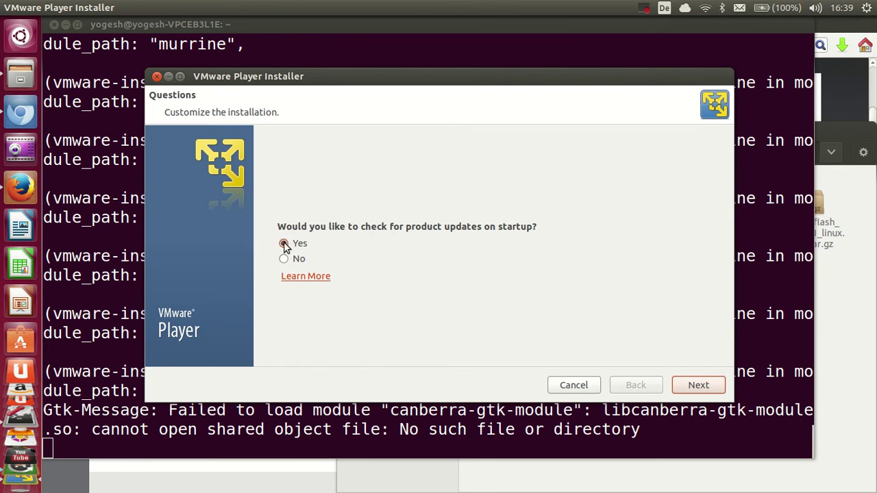
pyautogui.click(702, 388)
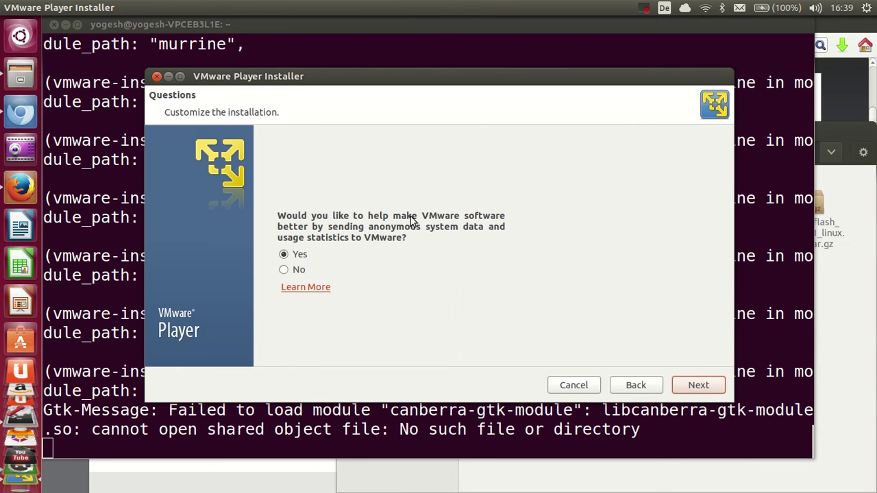
pyautogui.click(685, 388)
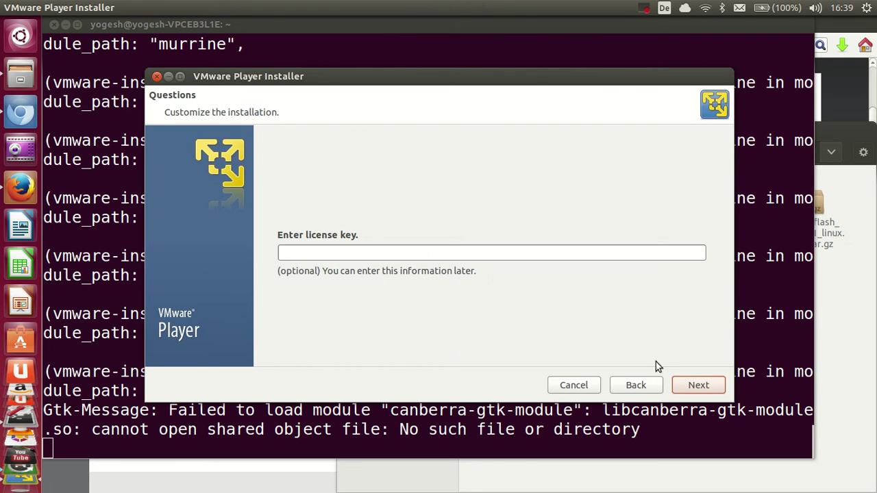
pyautogui.click(687, 387)
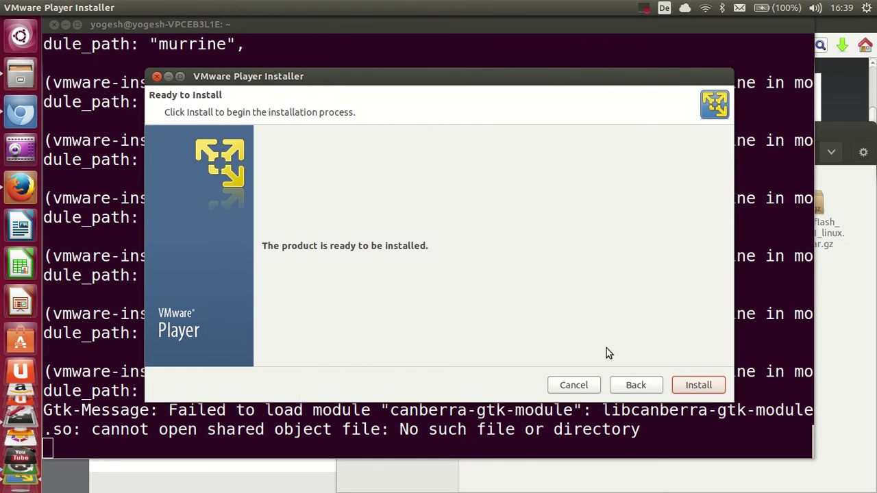
# Start the installation and wait for the Finished page's 'Installation was successful.' message.
pyautogui.click(700, 385)
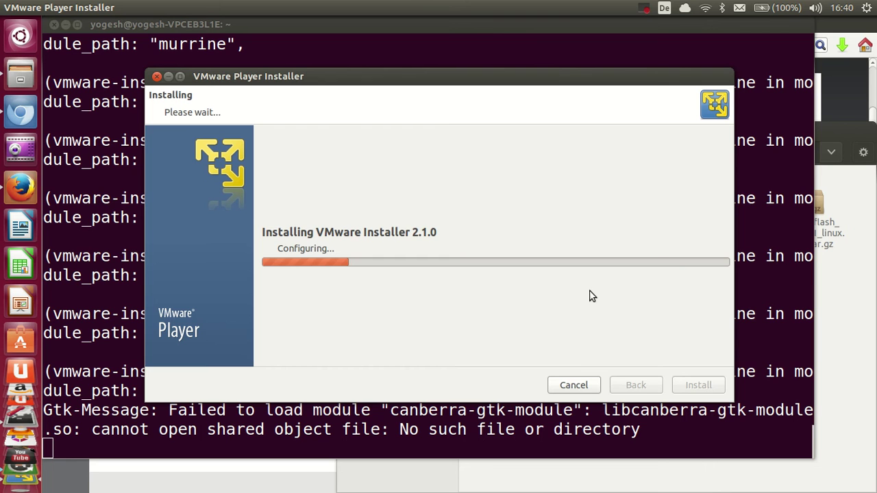
pyautogui.click(641, 9)
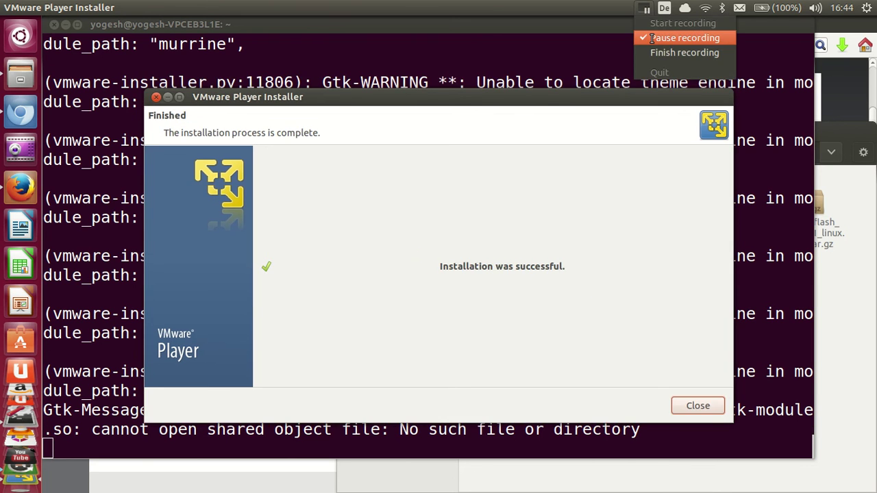
pyautogui.click(652, 38)
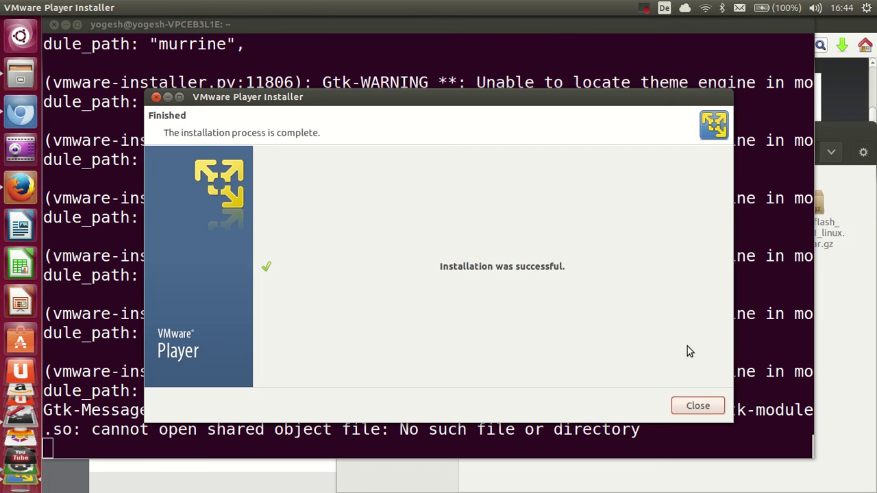
# Close the finished installer and launch VMware Player by searching 'vm' in the Dash.
pyautogui.click(694, 407)
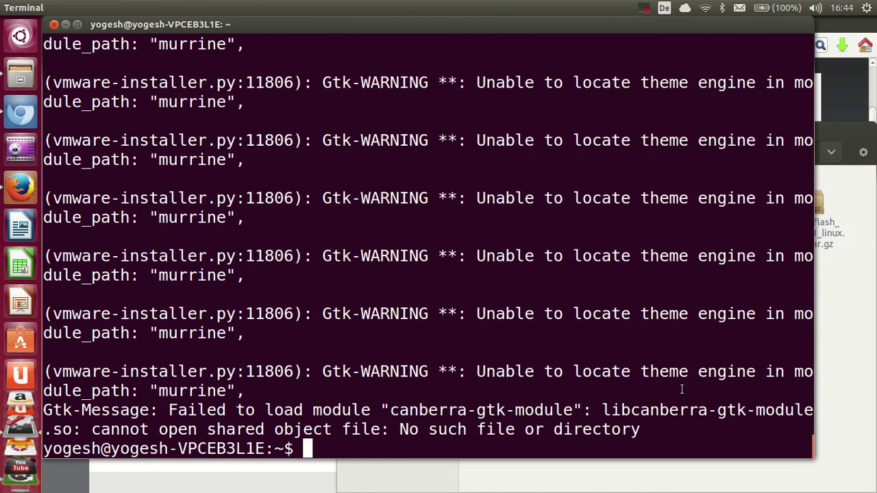
pyautogui.click(25, 37)
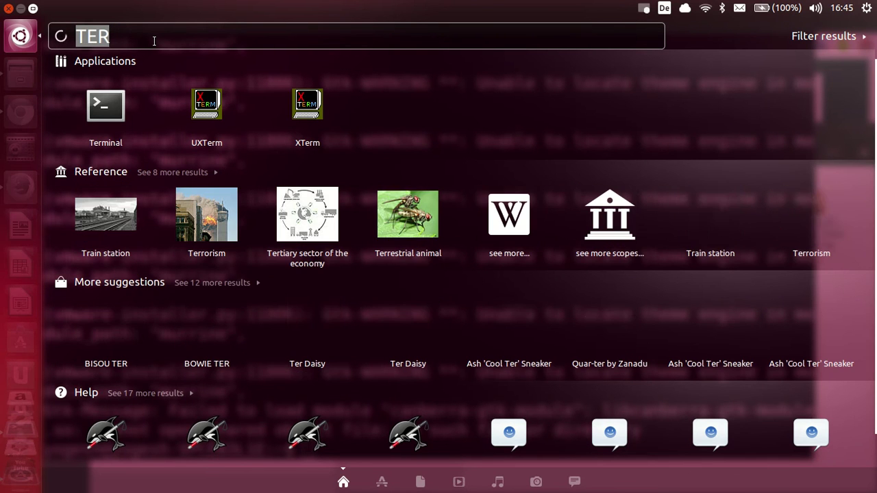
pyautogui.press('BackSpace')
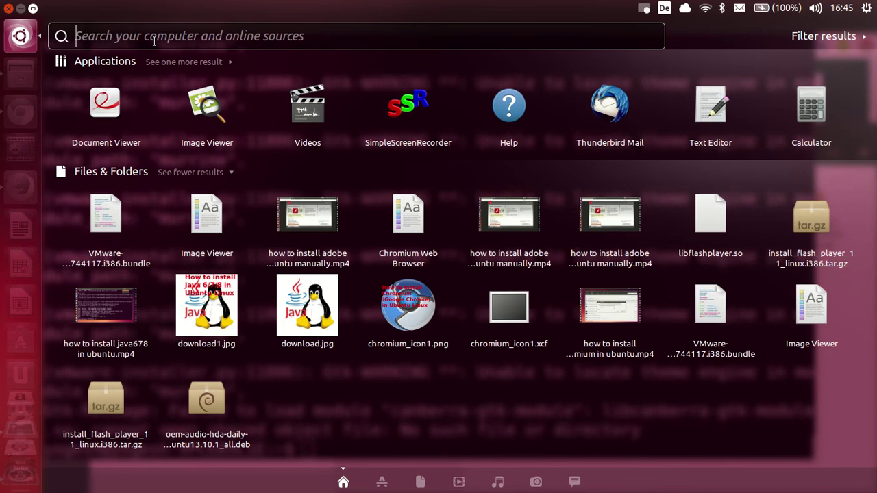
pyautogui.write('vm')
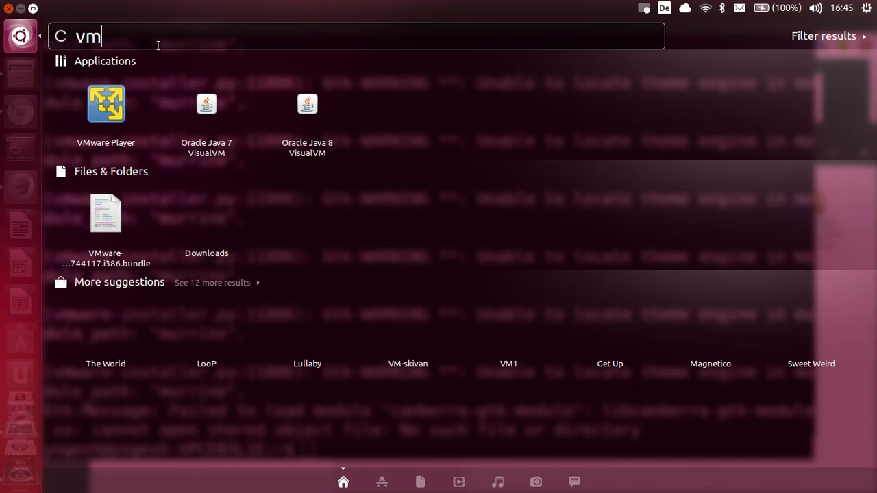
pyautogui.click(108, 103)
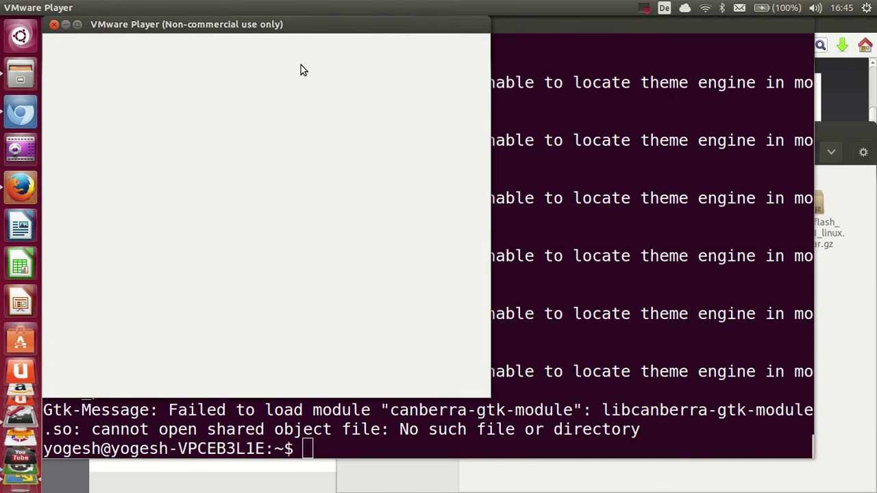
# Move and widen the VMware Player window, and postpone the Workstation 10 update with Remind Me Later.
pyautogui.moveTo(302, 26); pyautogui.dragTo(368, 49)
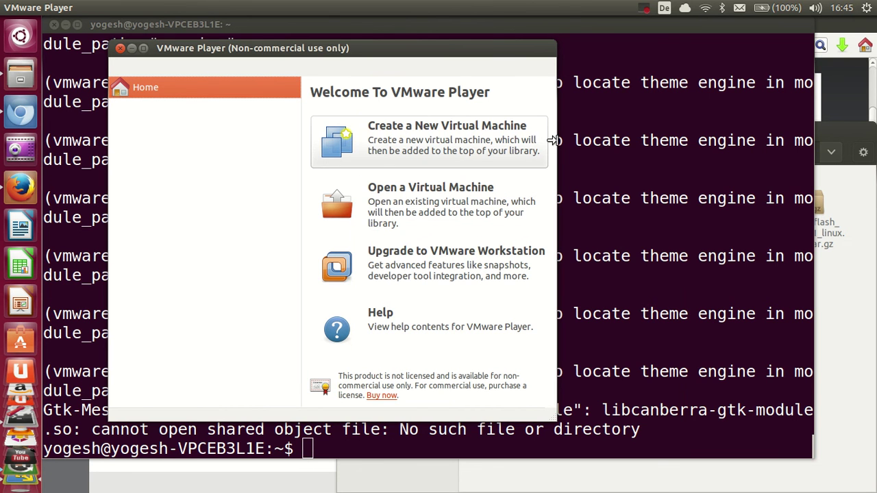
pyautogui.moveTo(555, 139); pyautogui.dragTo(675, 143)
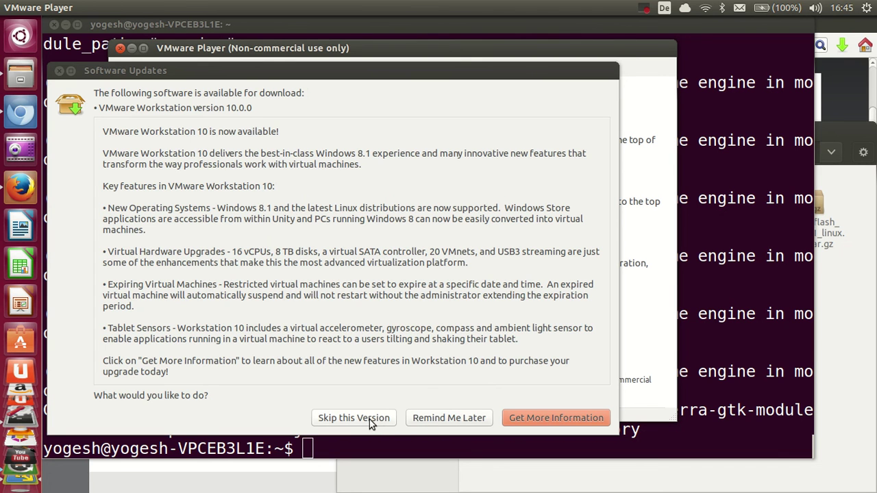
pyautogui.click(431, 418)
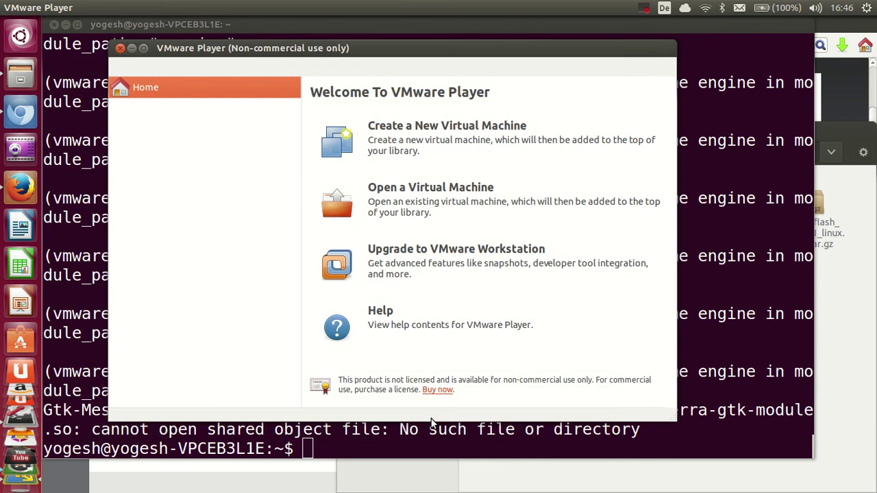
pyautogui.click(425, 129)
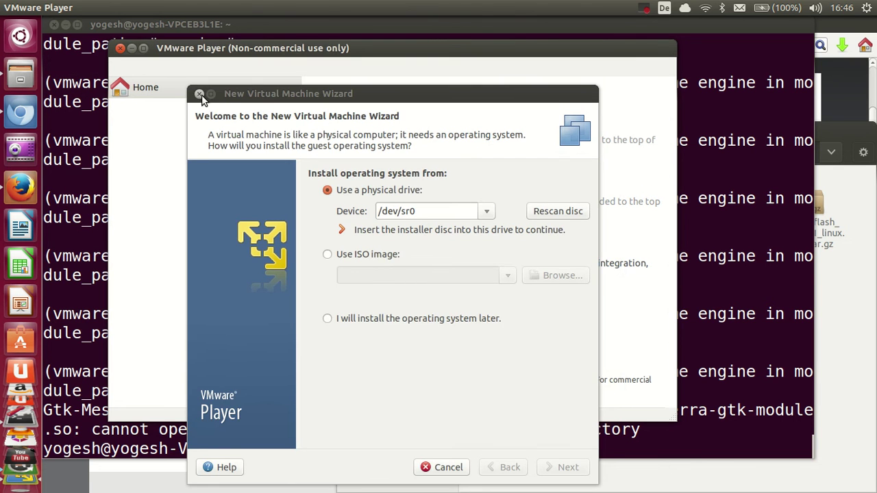
pyautogui.click(200, 94)
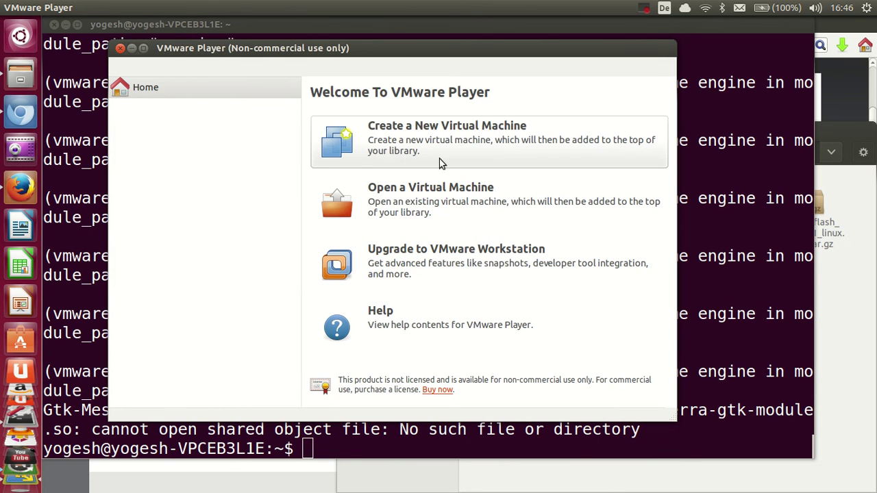
pyautogui.click(414, 133)
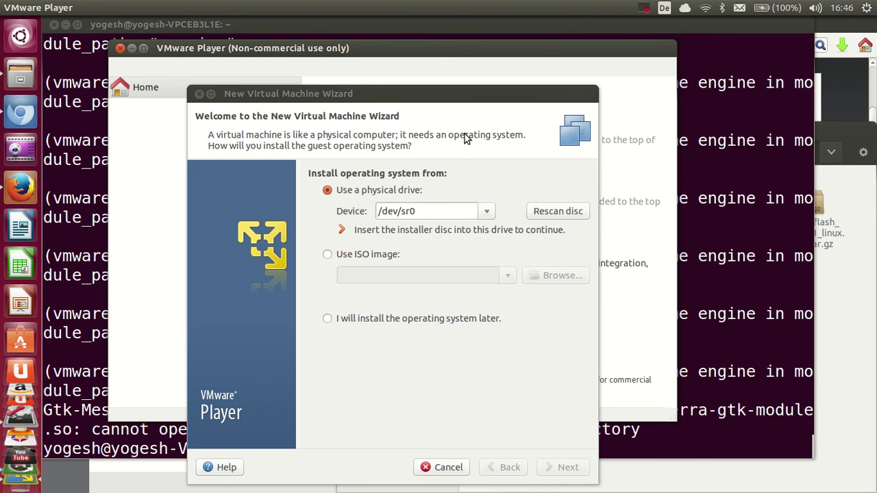
pyautogui.click(199, 94)
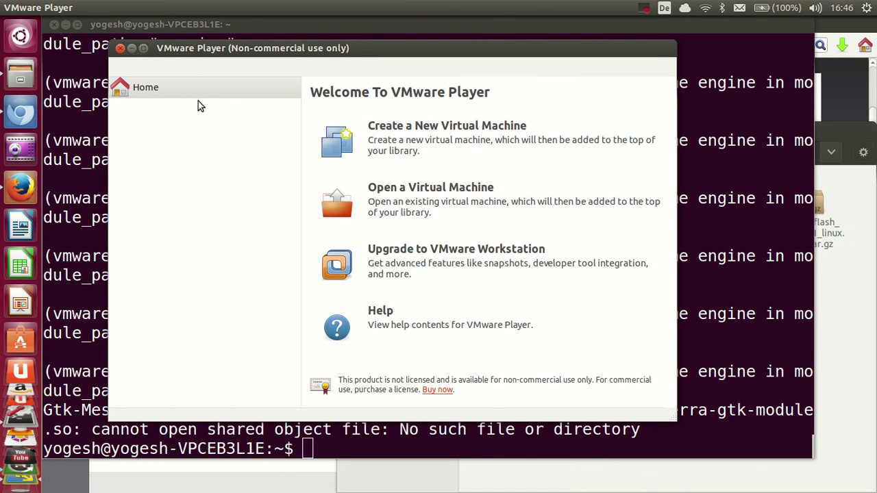